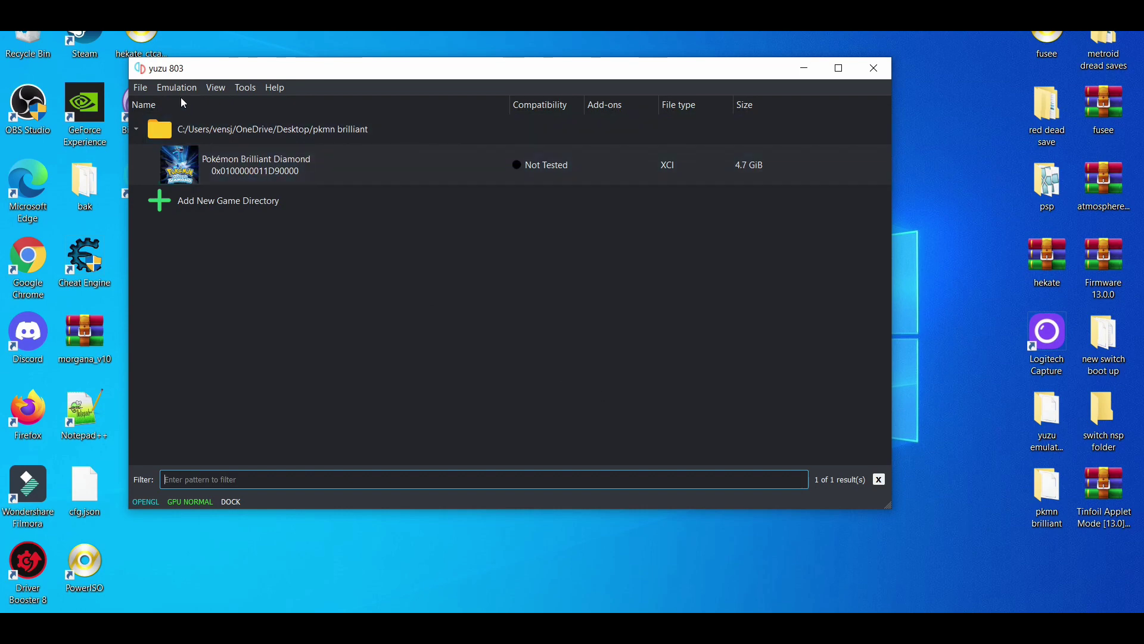
Open the emulator configuration and review the API and advanced graphics settings.
left_click(172, 81)
left_click(220, 192)
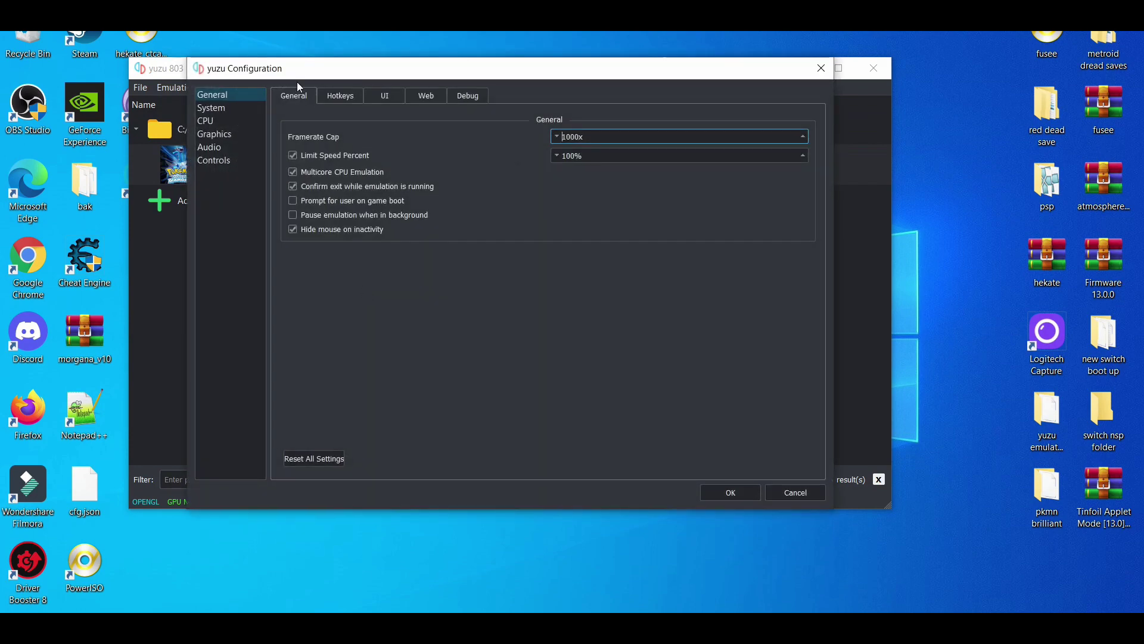
left_click(231, 134)
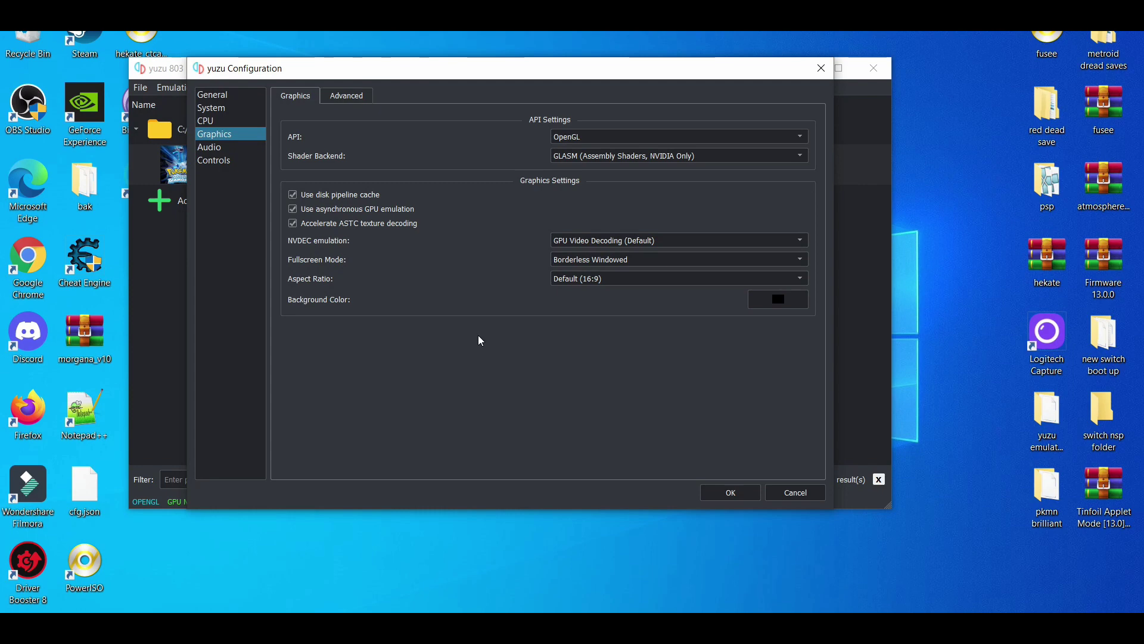
left_click(355, 87)
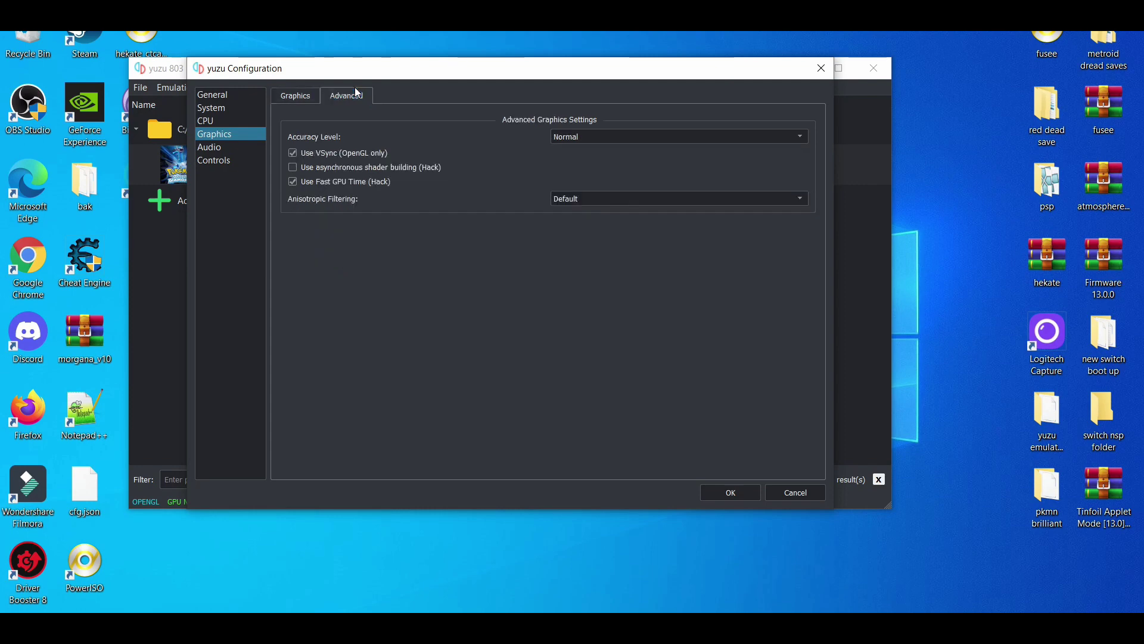
mouse_move(384, 153)
Set the CPU accuracy to Auto and save the emulator configuration.
left_click(253, 120)
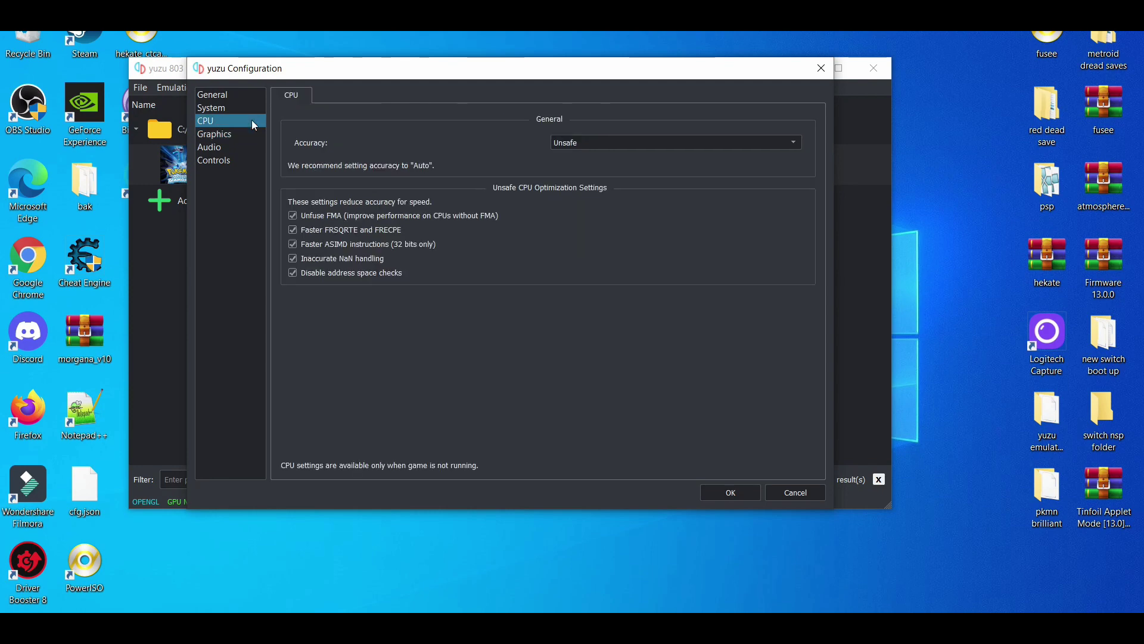
left_click(590, 149)
left_click(586, 155)
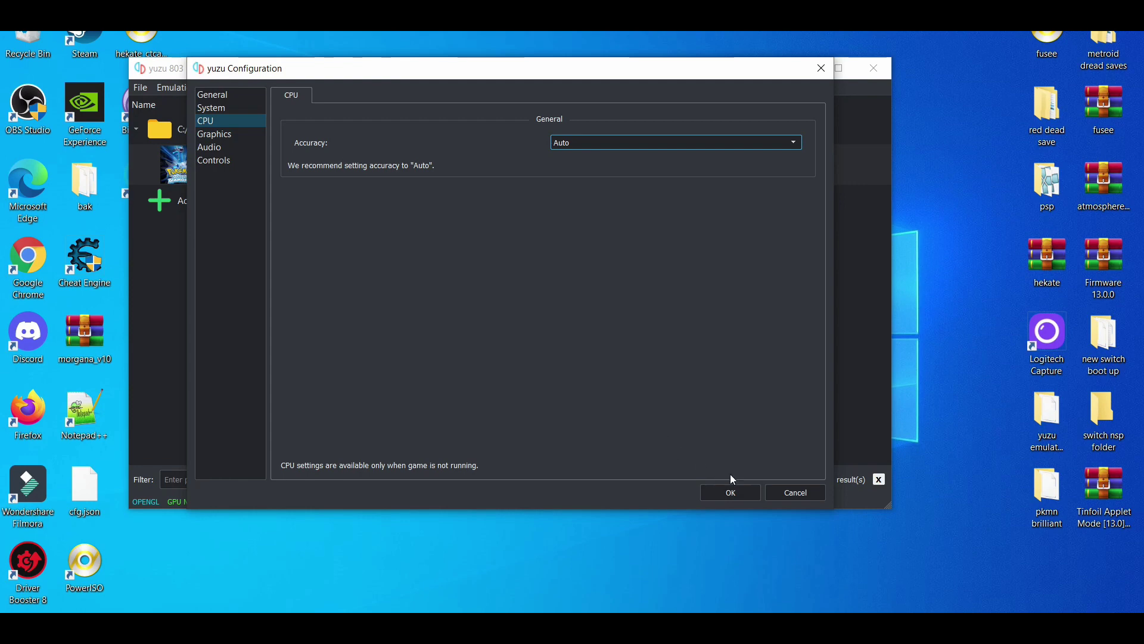
left_click(735, 492)
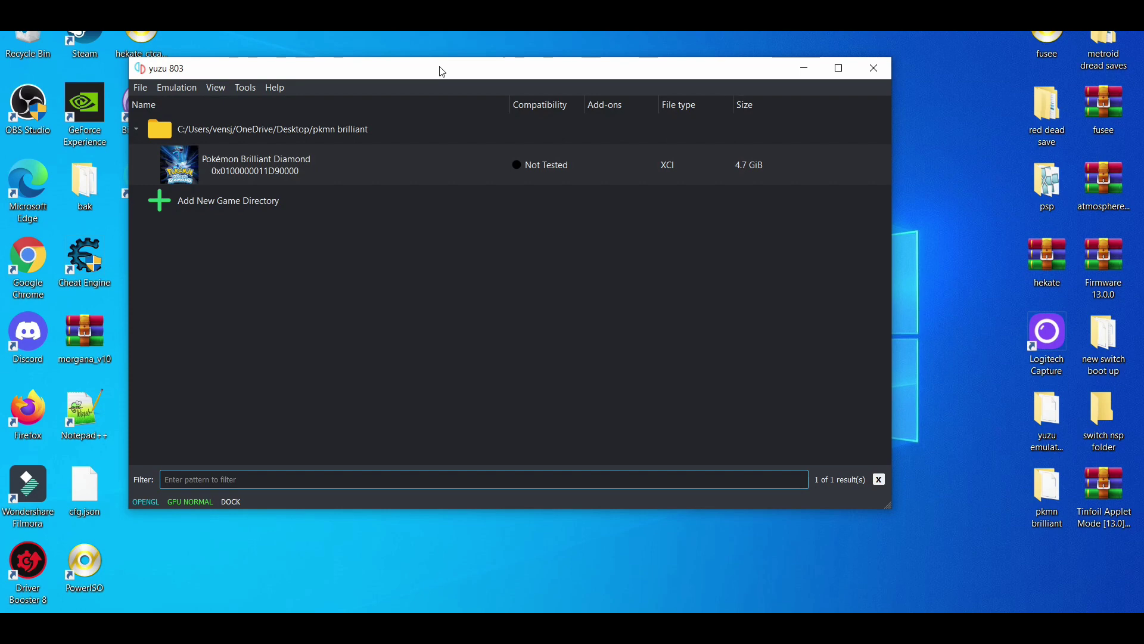
Minimize the emulator window and open the NVIDIA Control Panel from the desktop.
left_click_drag(443, 72, 338, 66)
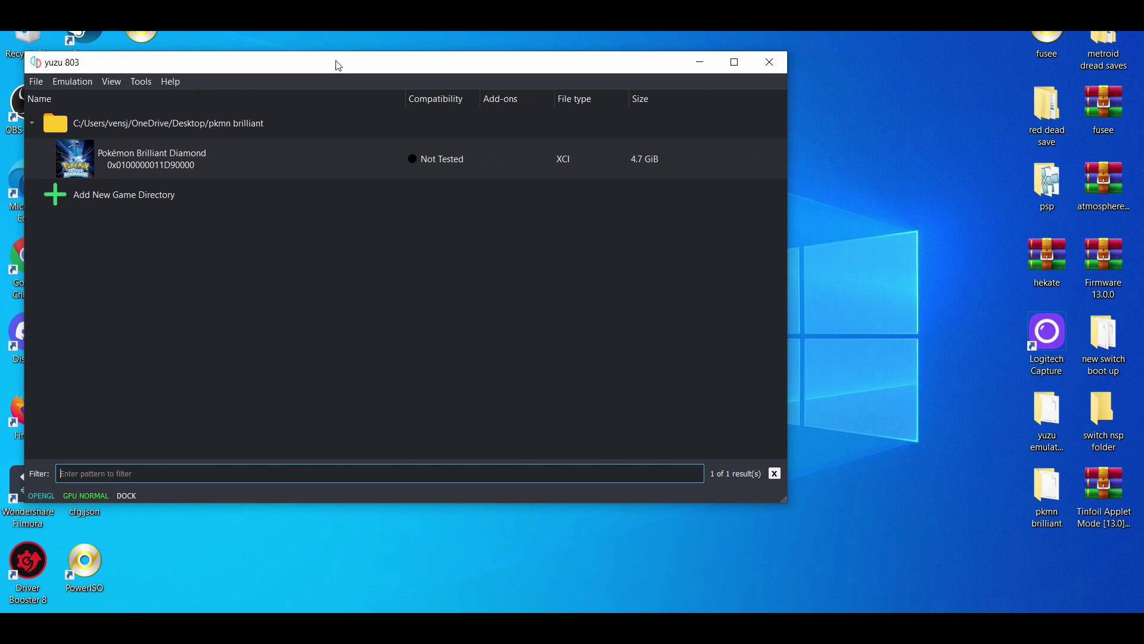
left_click(697, 63)
right_click(568, 174)
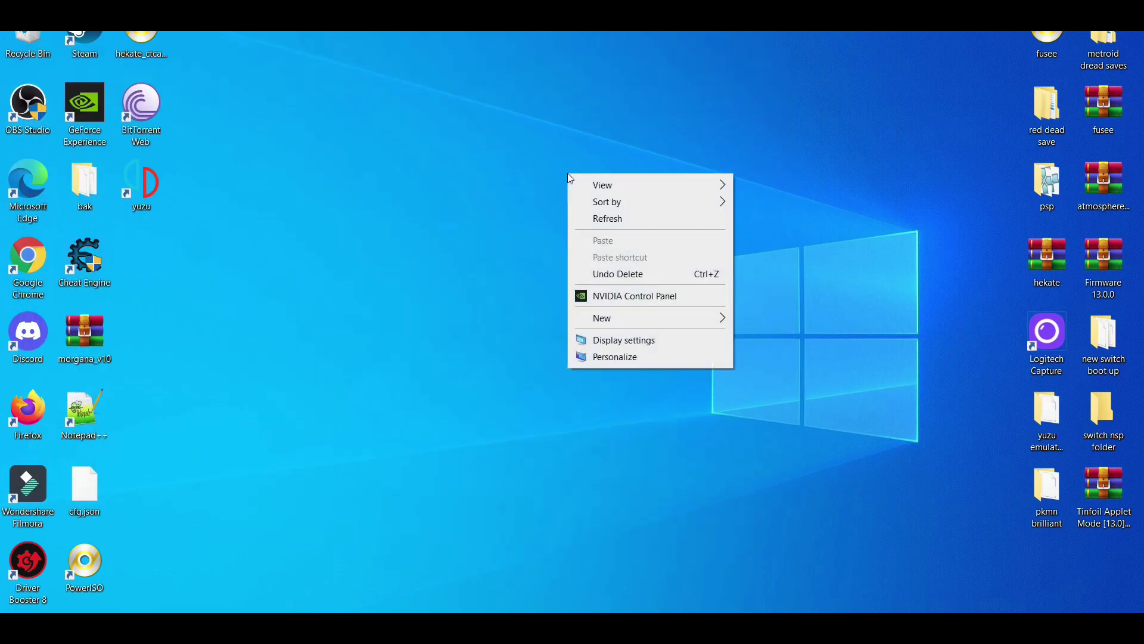
left_click(633, 296)
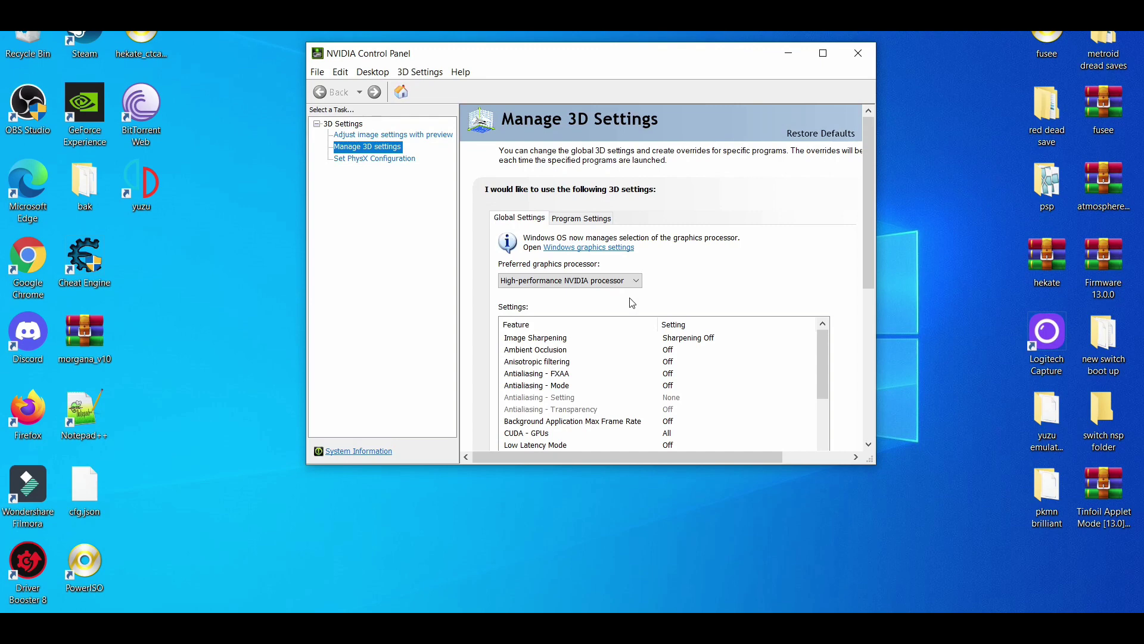
Choose NVIDIA GeForce GTX 1050 as the PhysX processor.
left_click(368, 159)
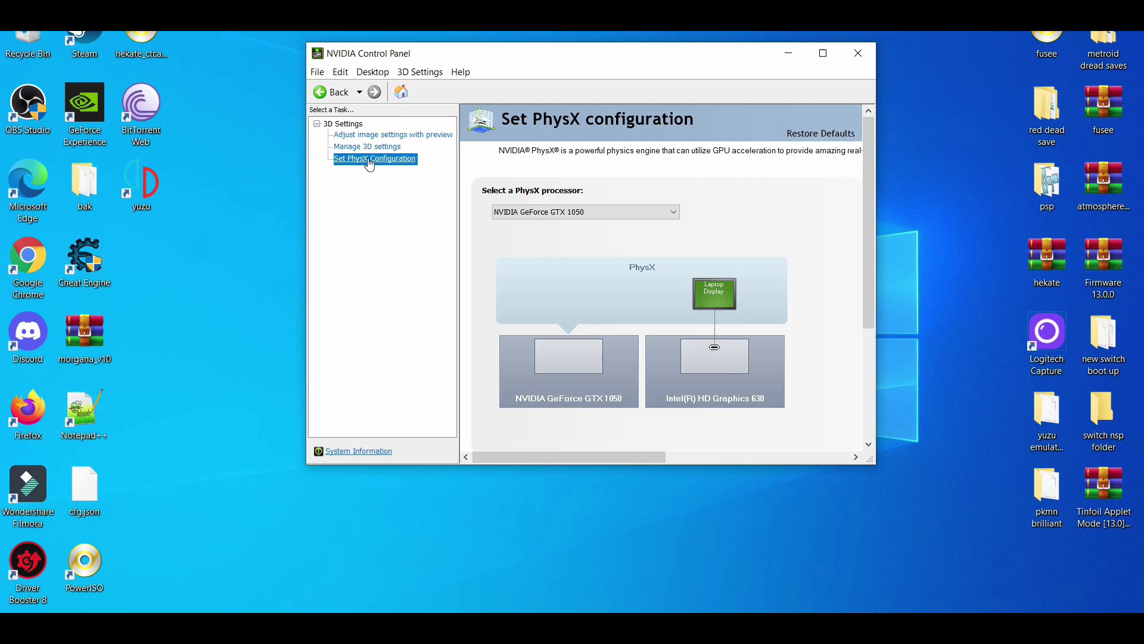
left_click(577, 215)
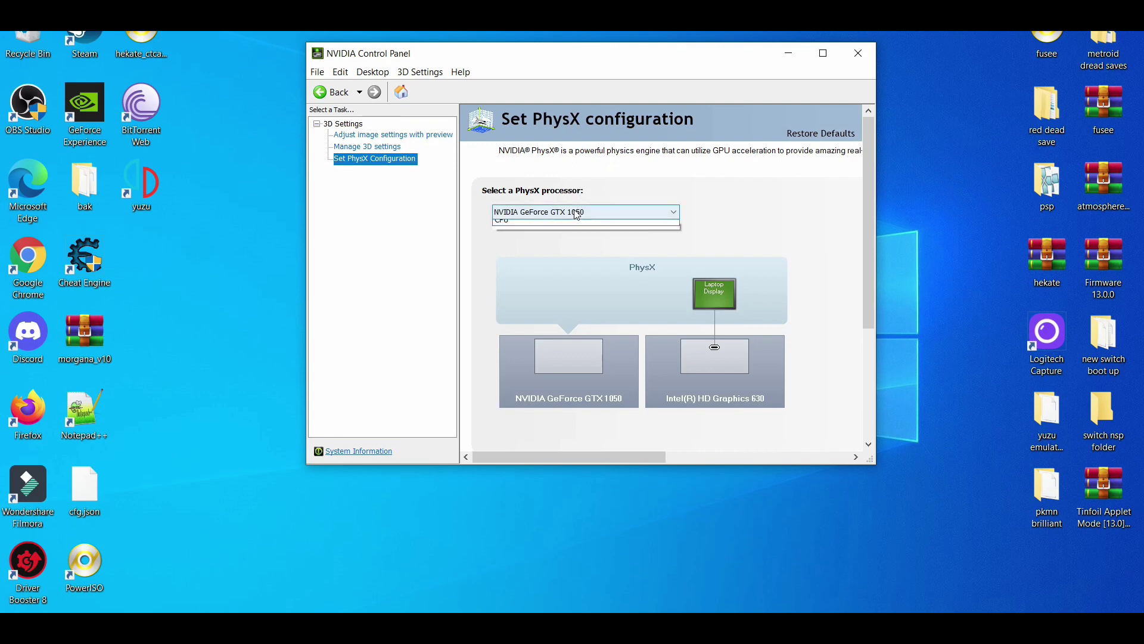
left_click(525, 235)
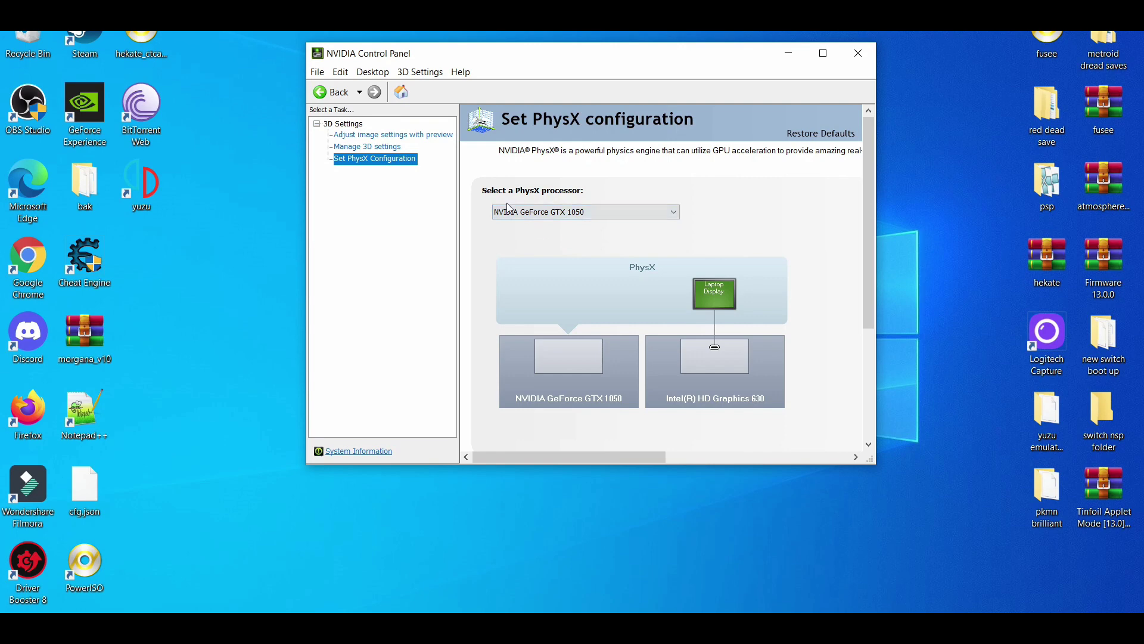
Set the image settings to use my preference emphasizing Performance.
left_click(417, 135)
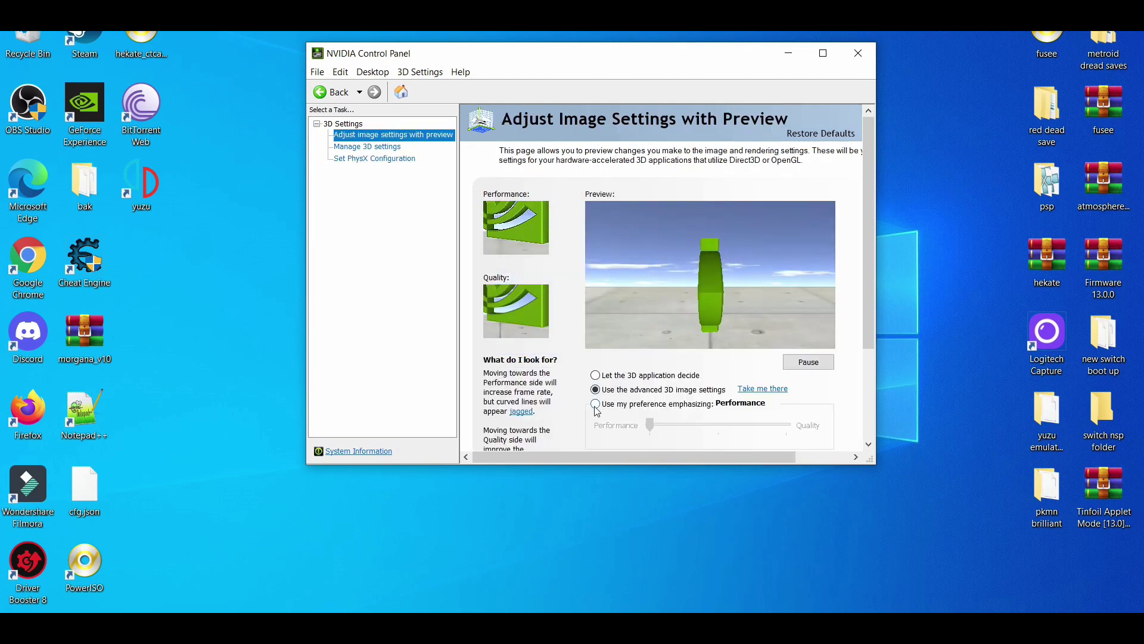
left_click(624, 405)
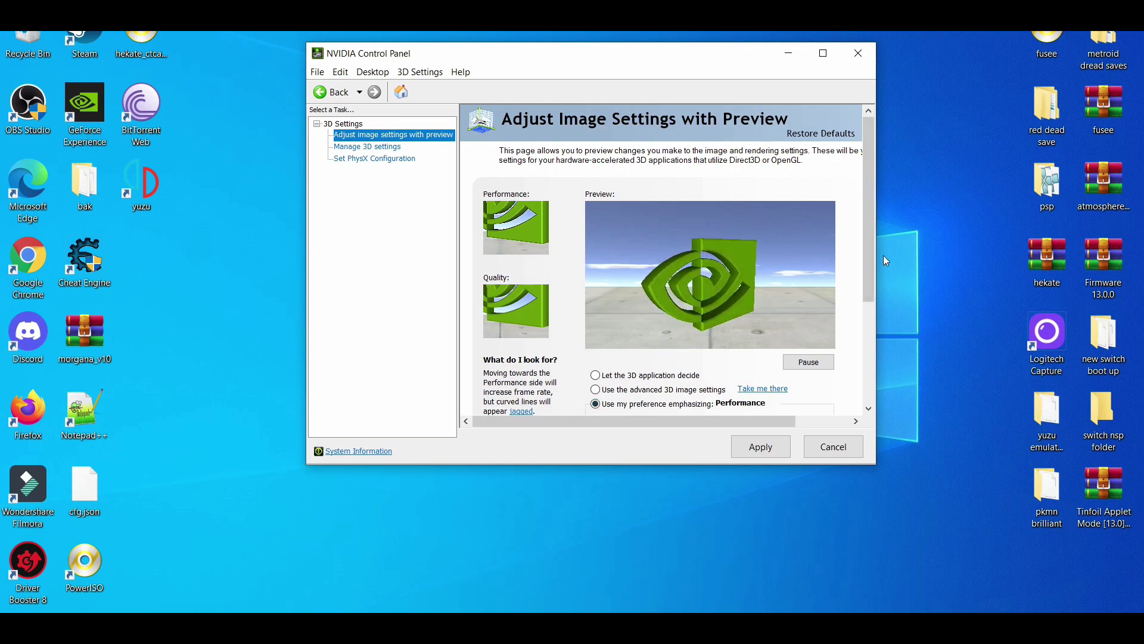
left_click_drag(871, 251, 869, 288)
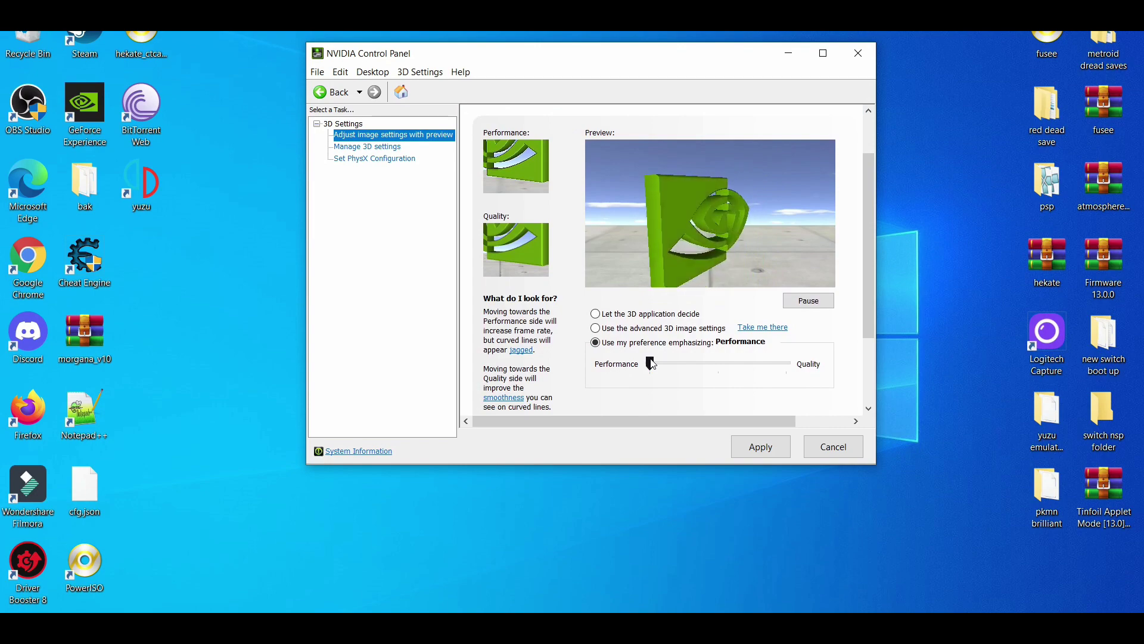
In the global 3D settings, choose High-performance NVIDIA processor as the preferred graphics processor.
left_click(384, 149)
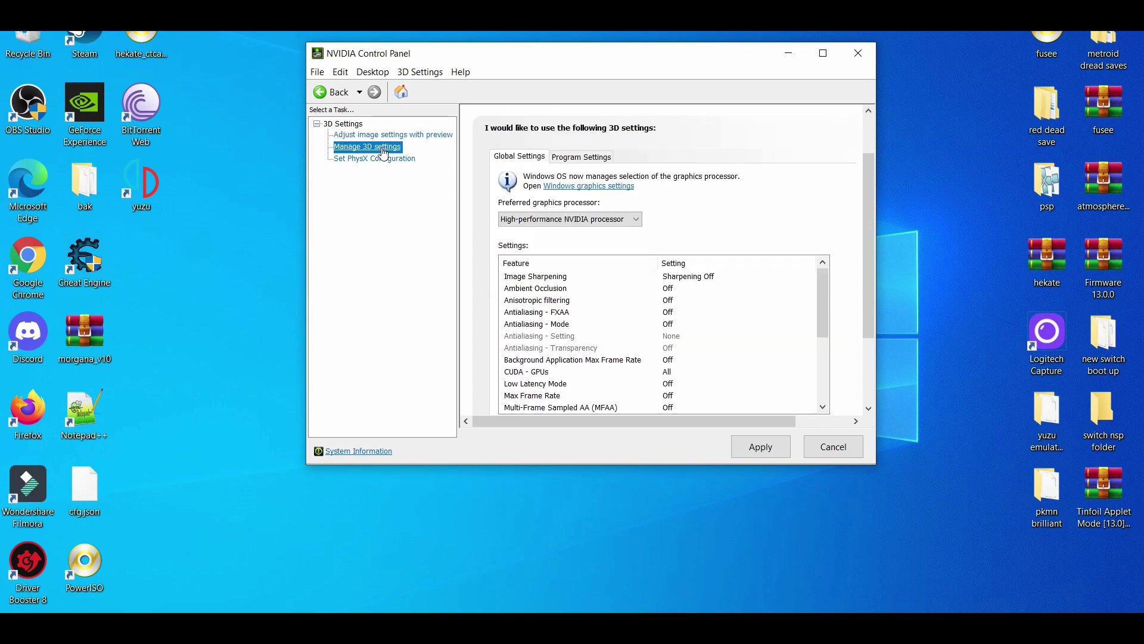
left_click_drag(871, 211, 867, 234)
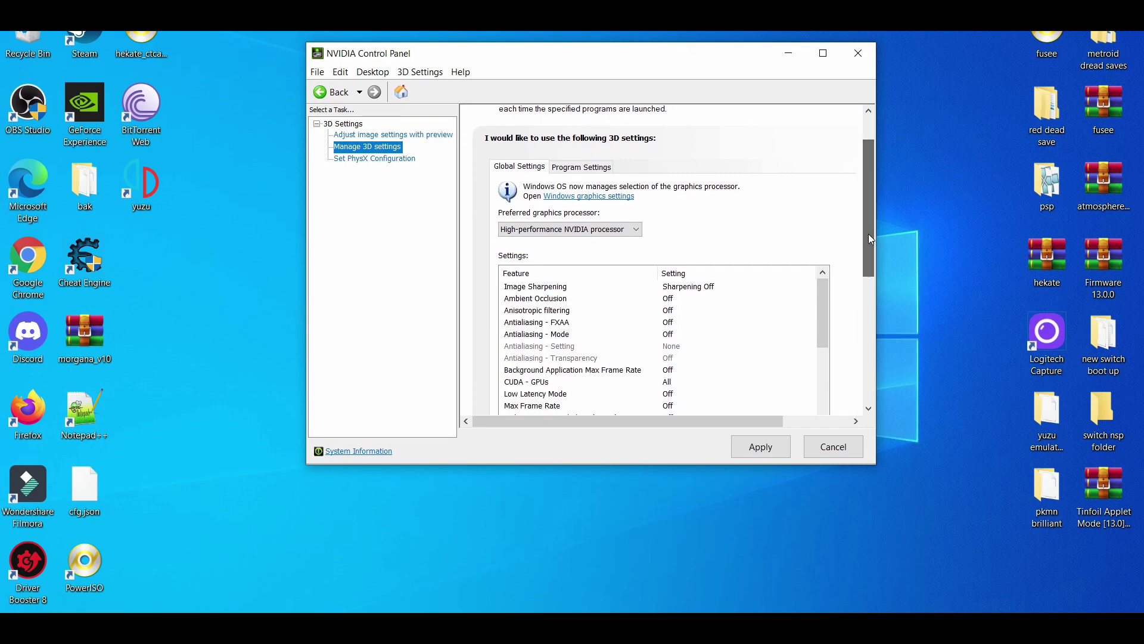
left_click(630, 230)
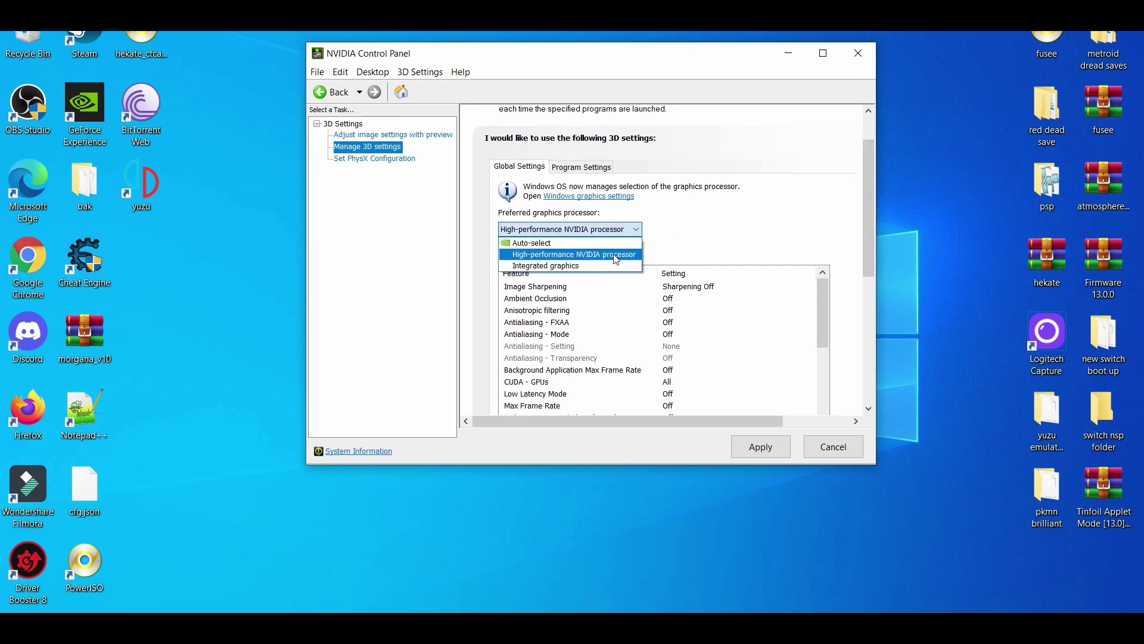
left_click(616, 260)
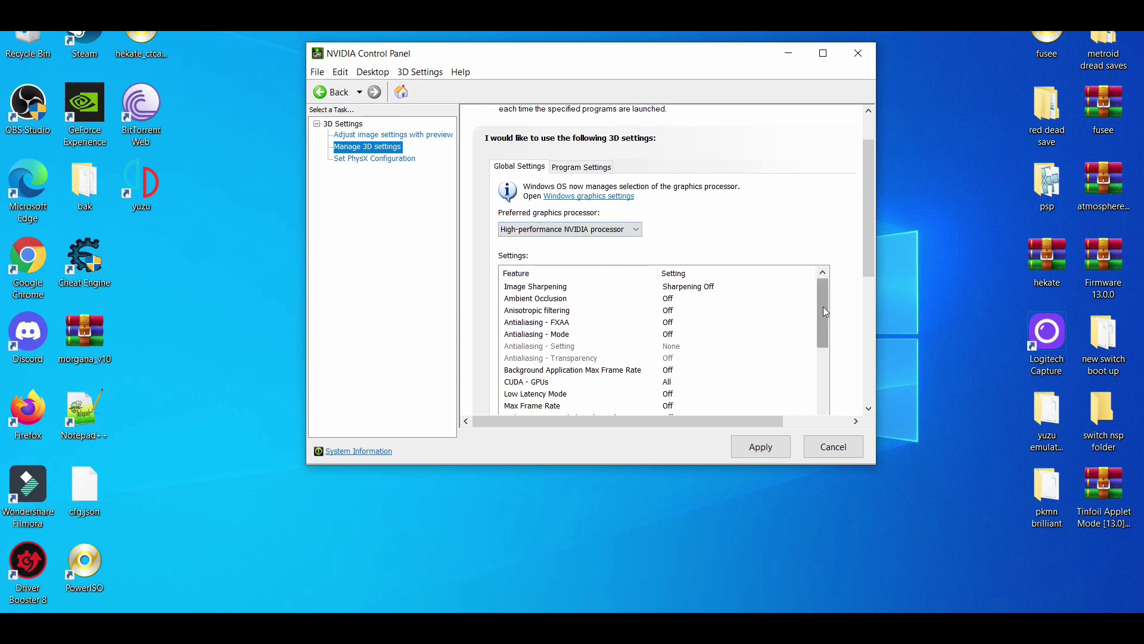
Turn Vertical sync to On in the global 3D settings.
left_click_drag(823, 306, 821, 336)
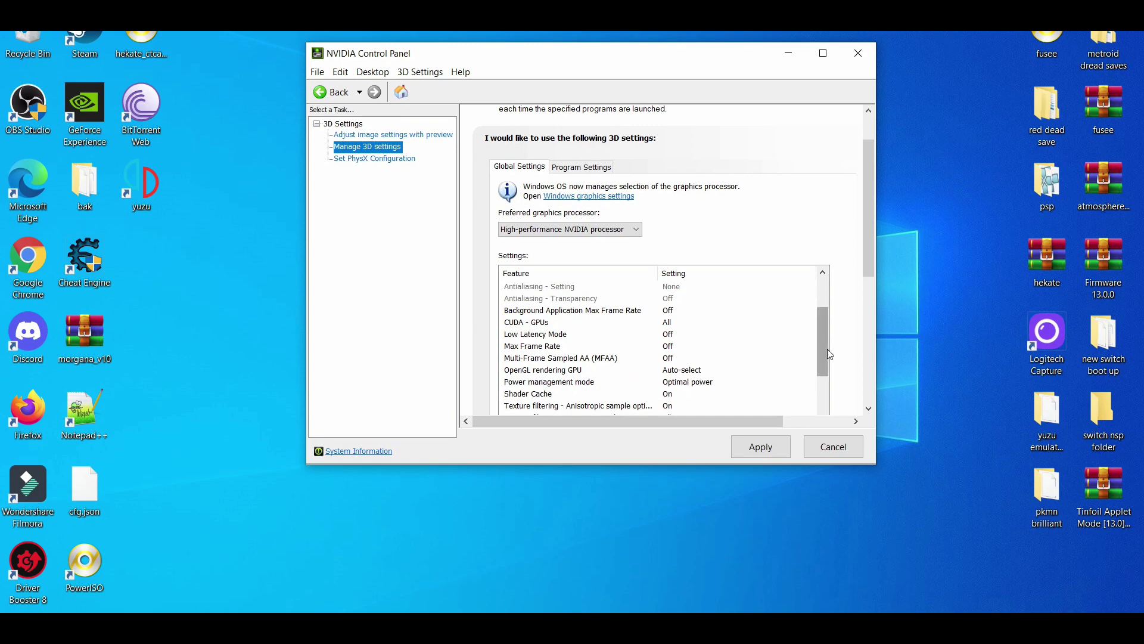
left_click_drag(828, 352, 827, 409)
left_click_drag(873, 251, 873, 265)
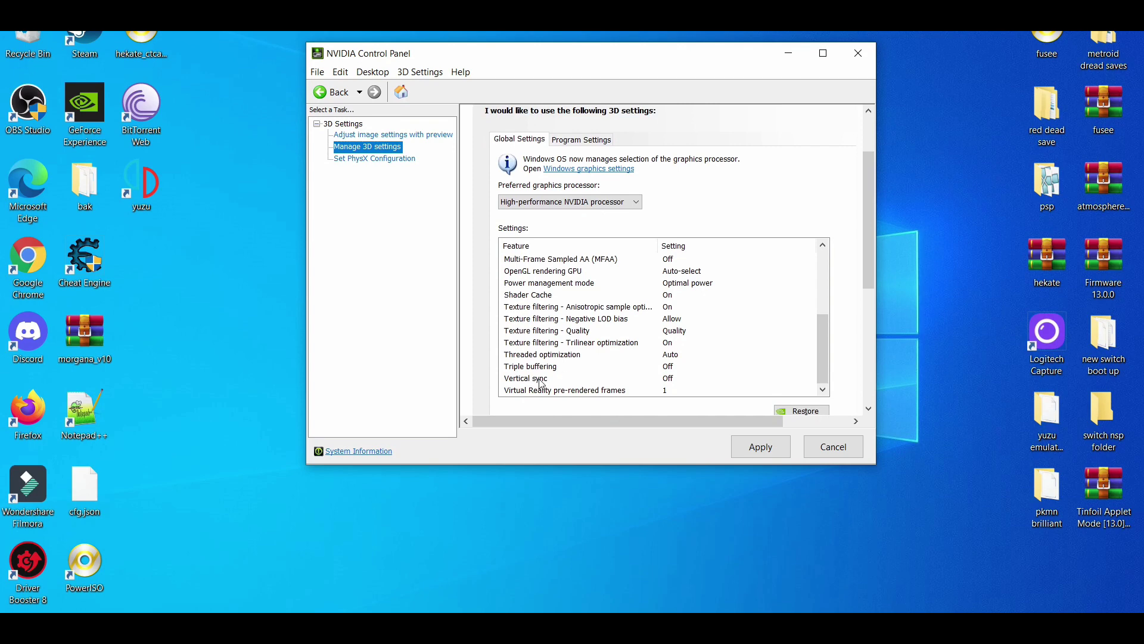
left_click(677, 383)
left_click(677, 384)
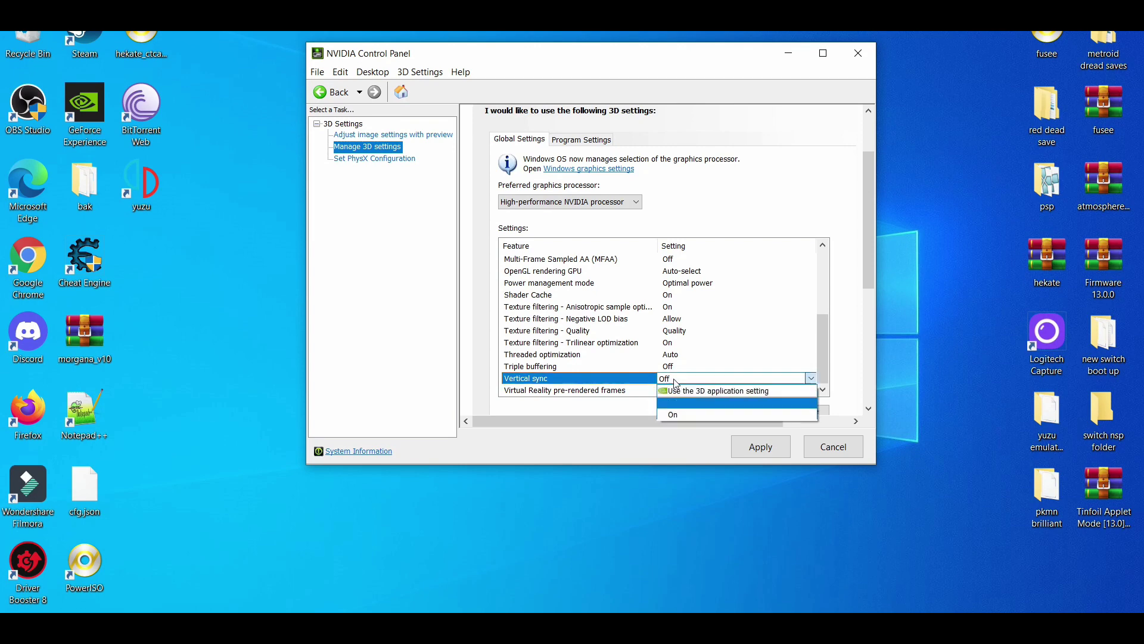
left_click(676, 380)
left_click(676, 380)
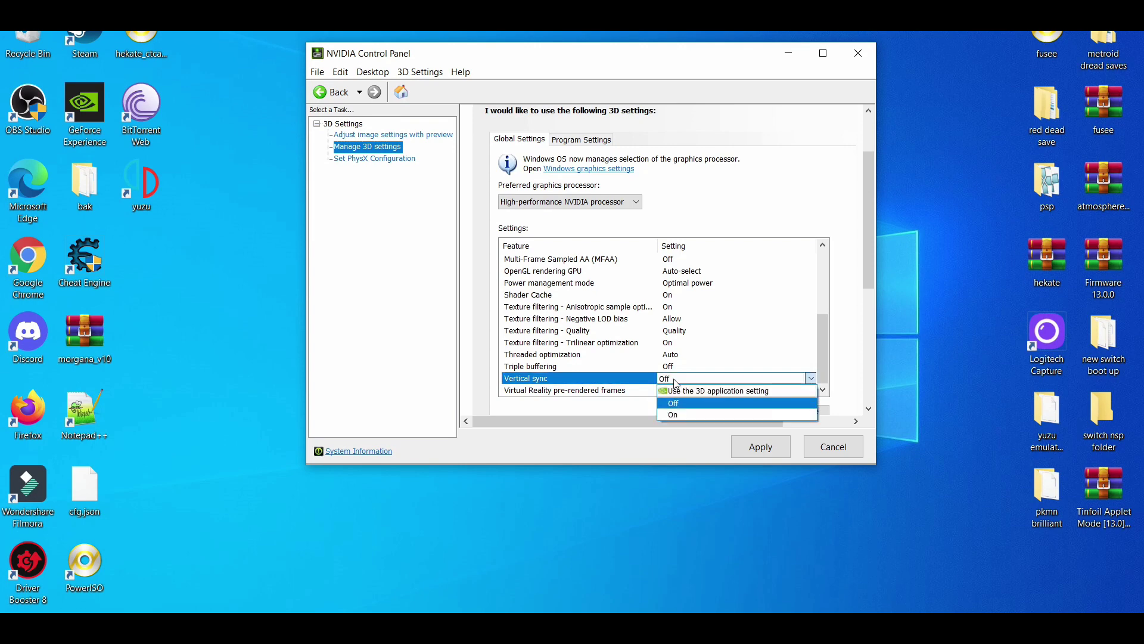
left_click(677, 416)
Review the global 3D feature list, including the Triple buffering and Shader Cache settings.
scroll(824, 278, "down", 4)
left_click(823, 276)
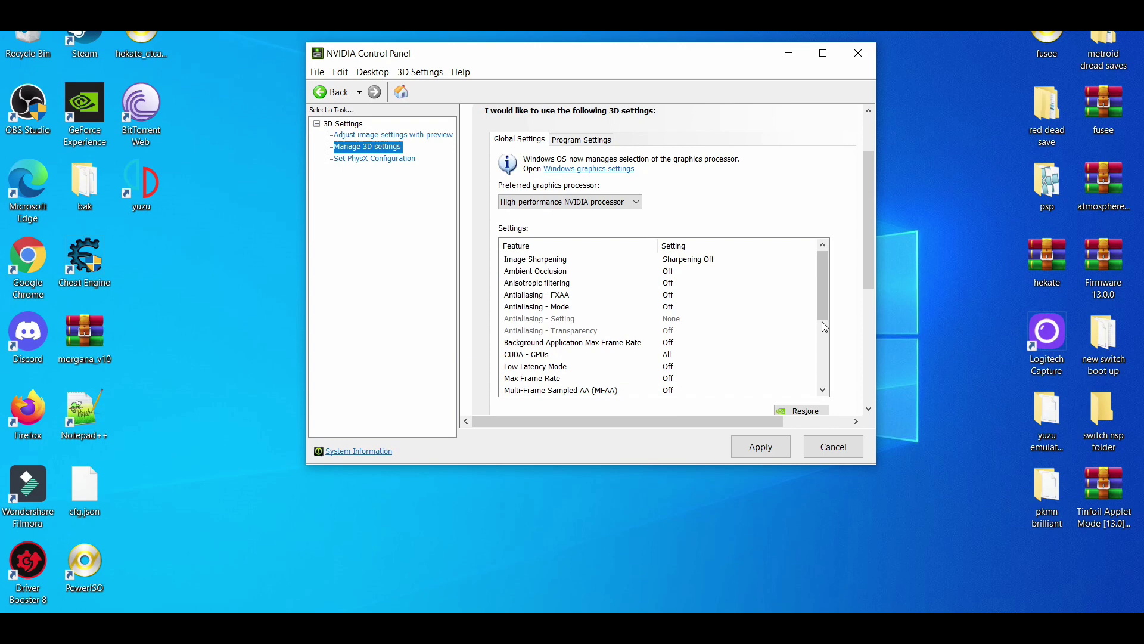
left_click(821, 322)
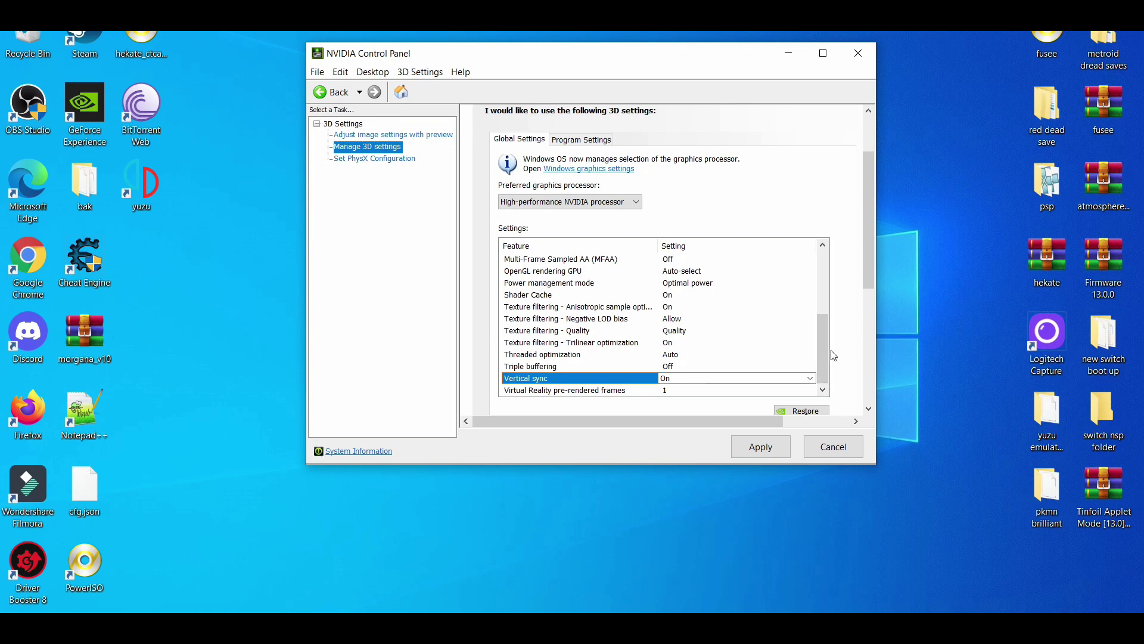
left_click(534, 367)
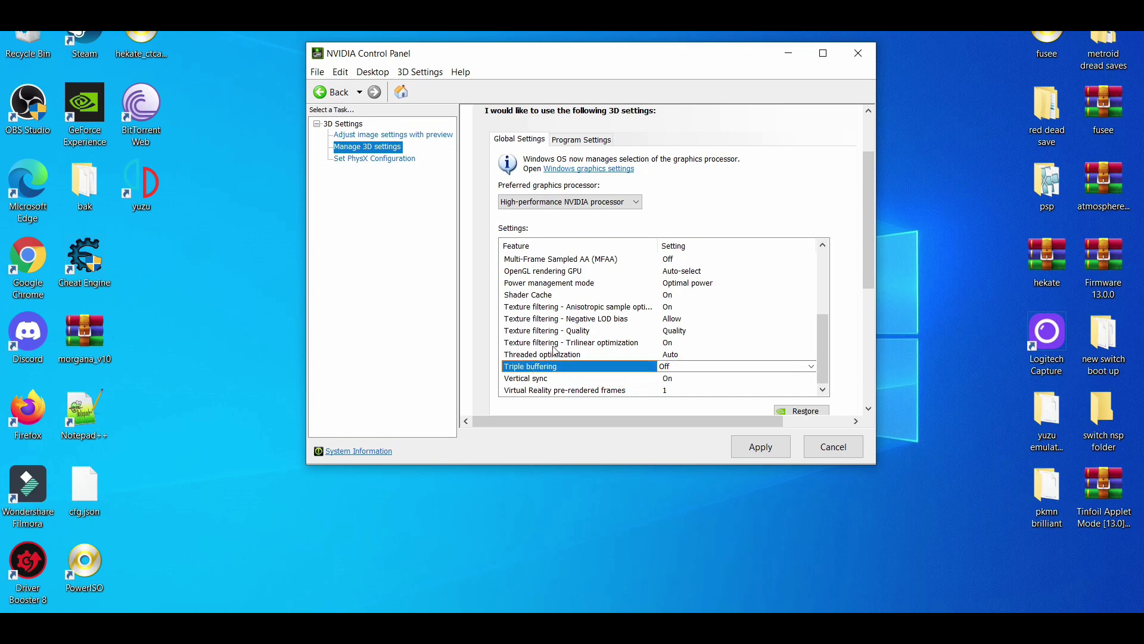
left_click(547, 298)
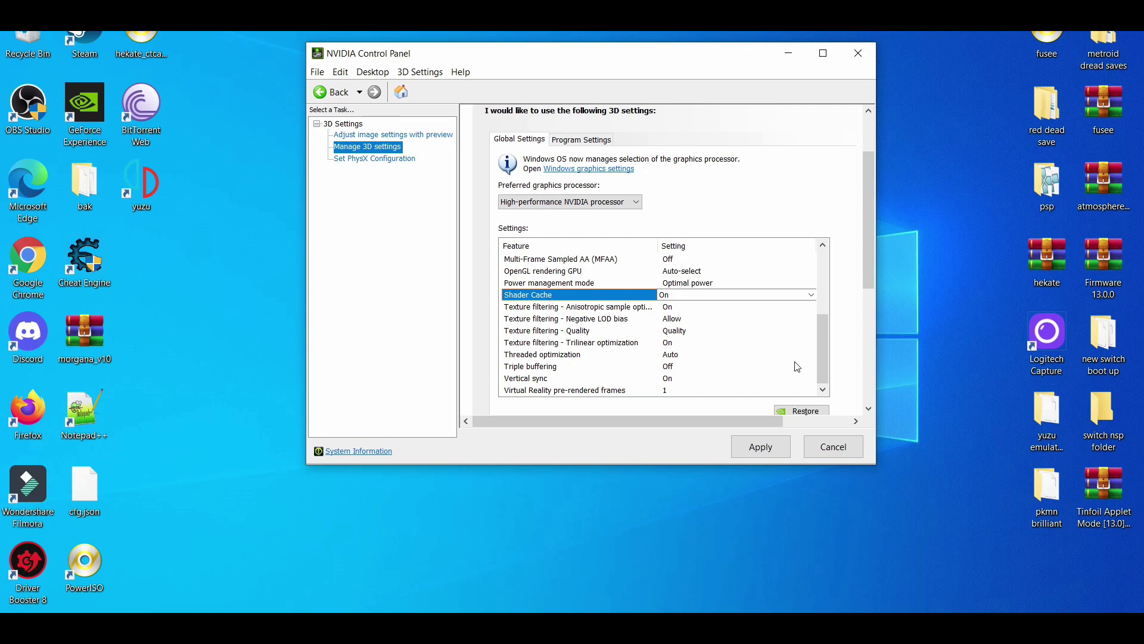
left_click_drag(820, 360, 820, 352)
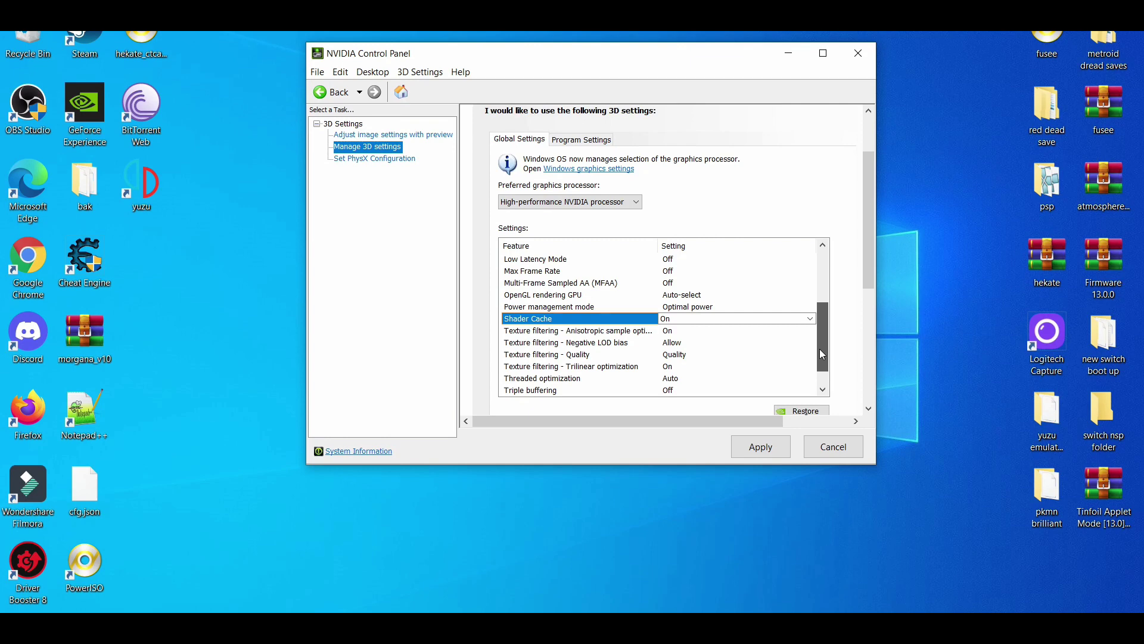
left_click_drag(821, 348, 868, 228)
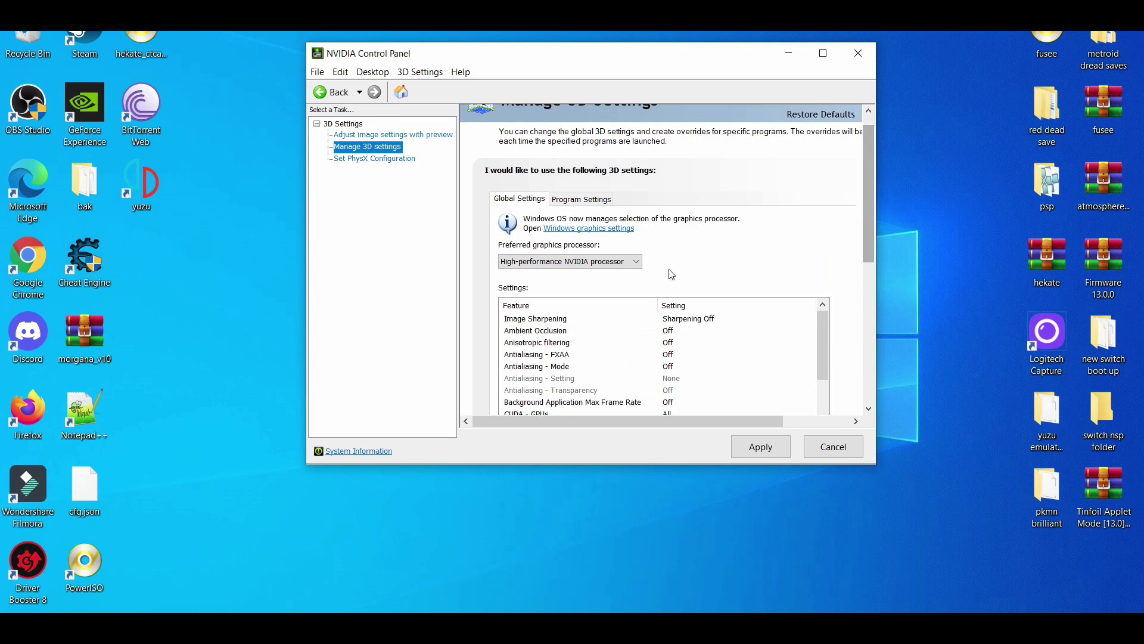
Set yuzu's program-specific graphics processor to High-performance NVIDIA processor and open the dialog for adding a program.
left_click(588, 199)
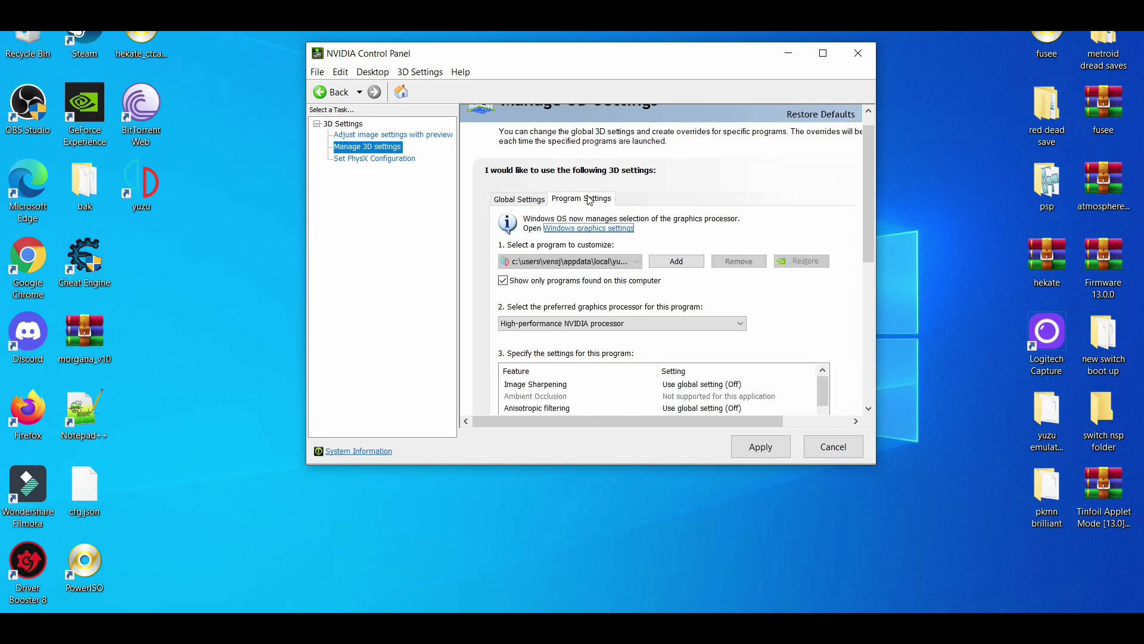
left_click(649, 326)
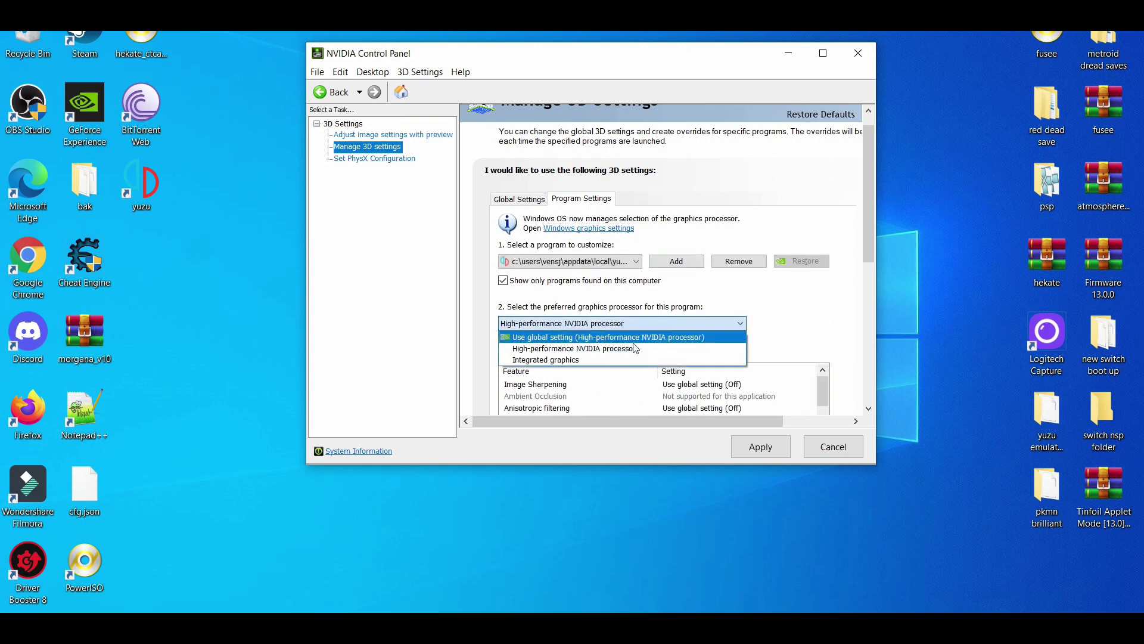
left_click(629, 350)
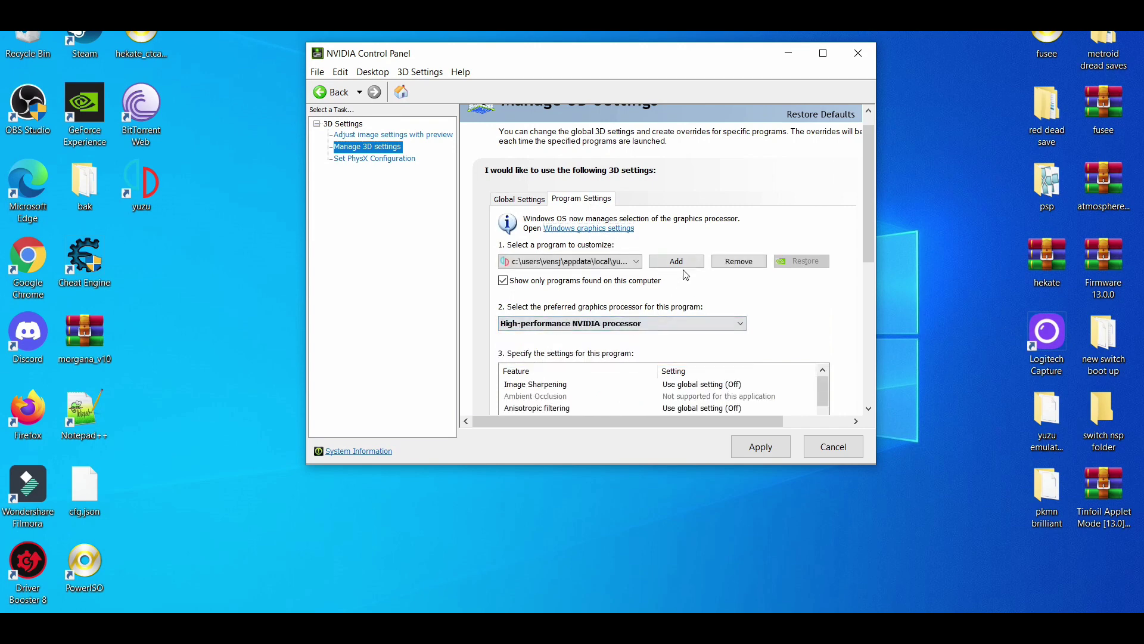
left_click(689, 262)
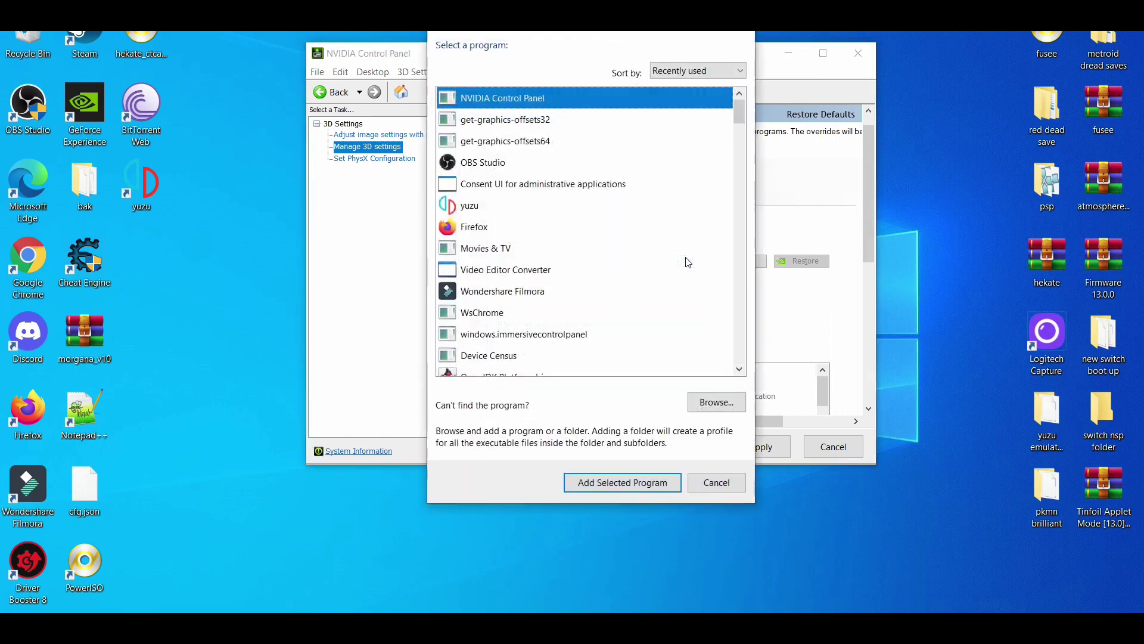
left_click(623, 481)
Set Vertical sync to On in yuzu's program-specific 3D settings.
left_click_drag(871, 250, 867, 332)
left_click_drag(824, 196, 819, 246)
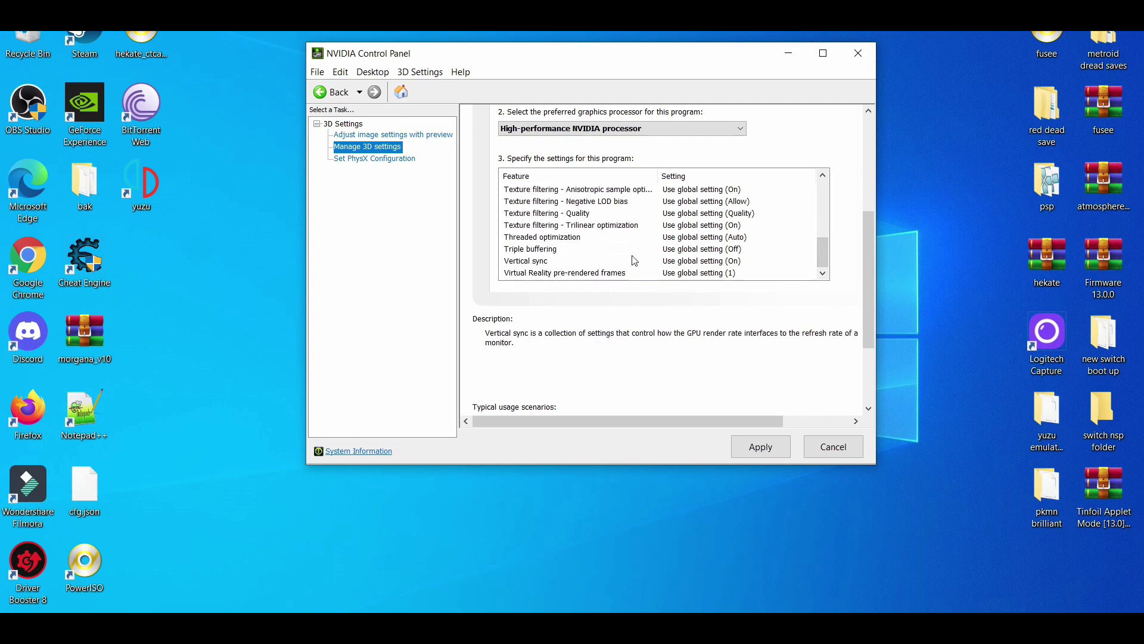
left_click(696, 261)
left_click(699, 262)
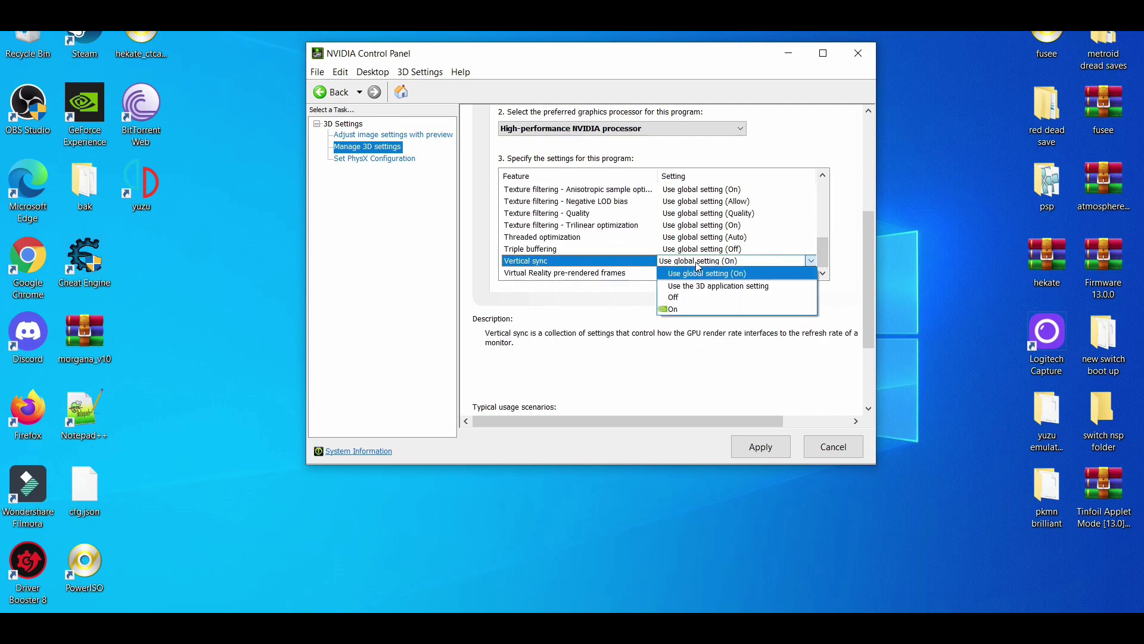
left_click(676, 296)
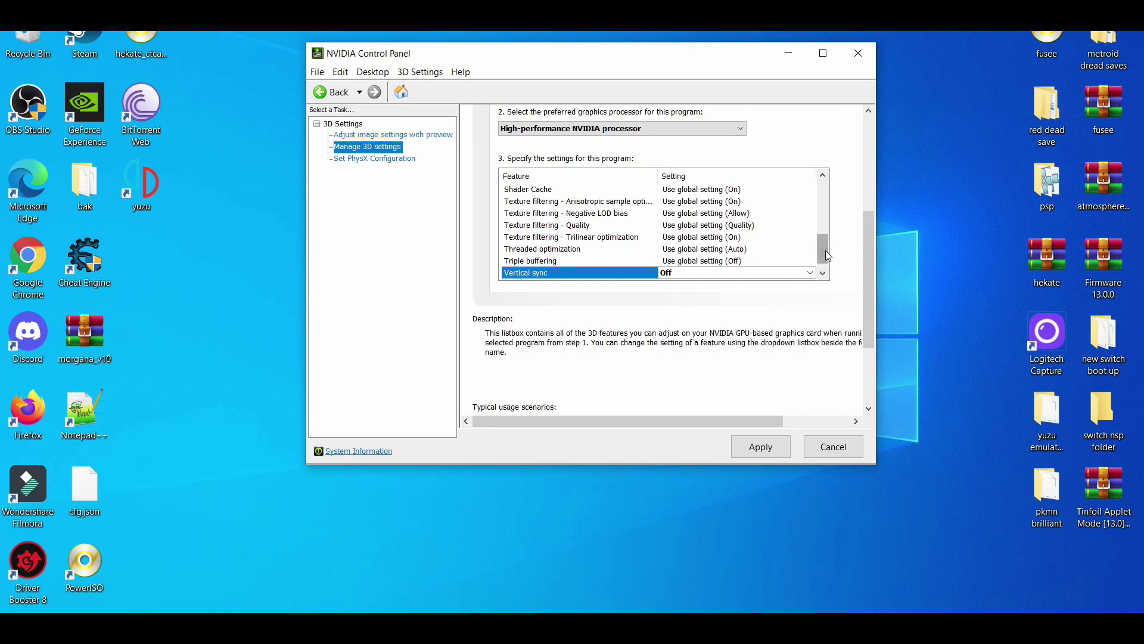
left_click(670, 272)
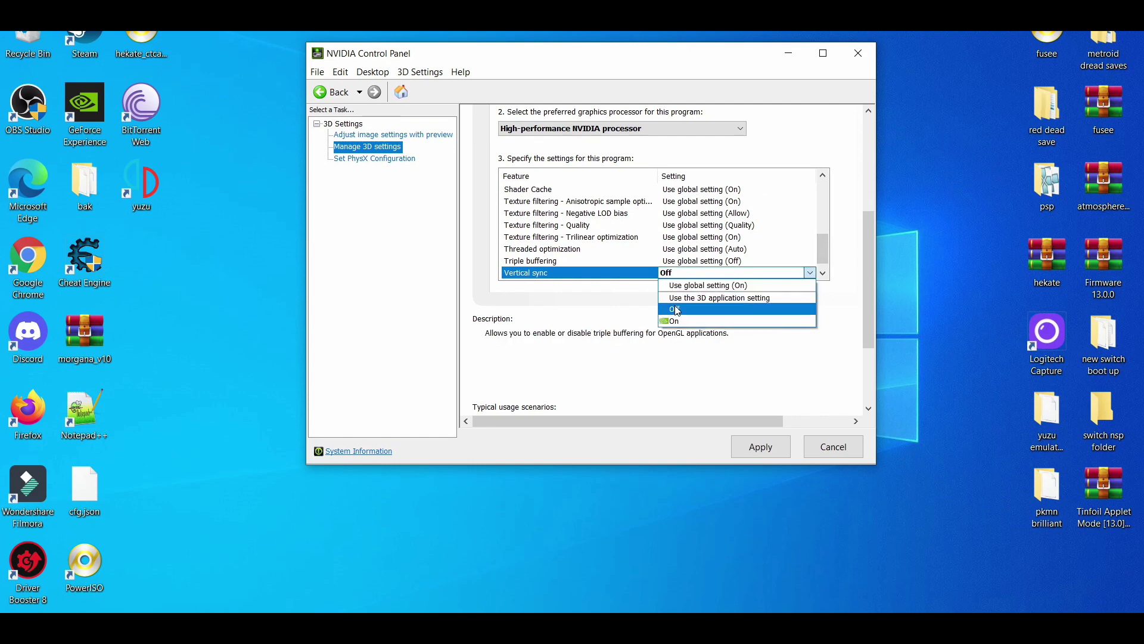
left_click(719, 321)
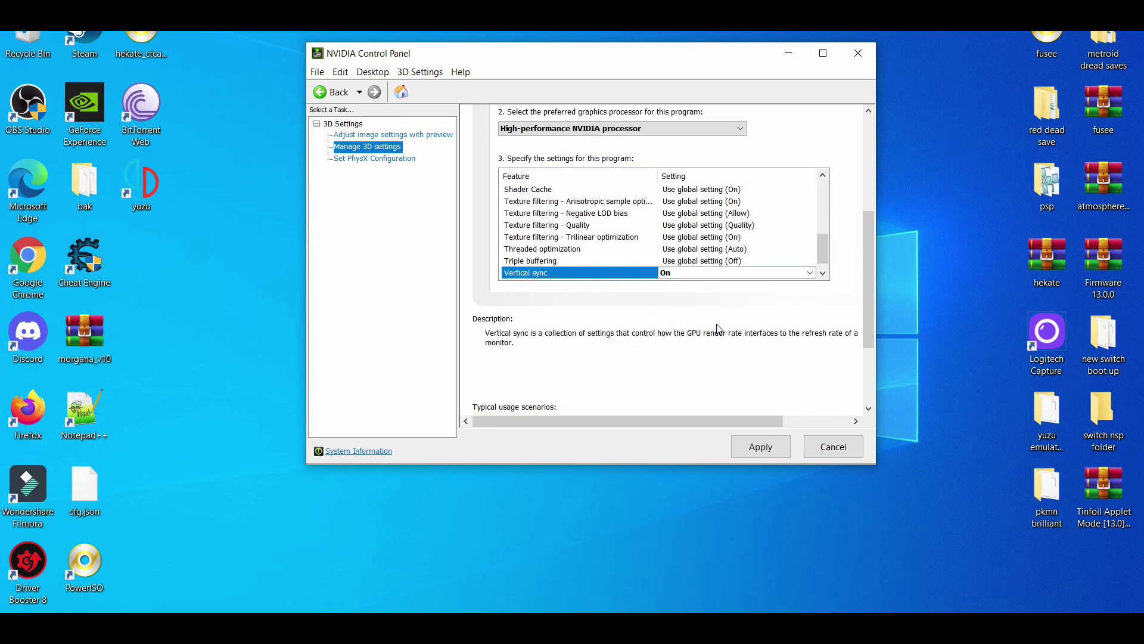
Apply yuzu's program-specific 3D settings and close the NVIDIA Control Panel.
left_click_drag(825, 254, 823, 184)
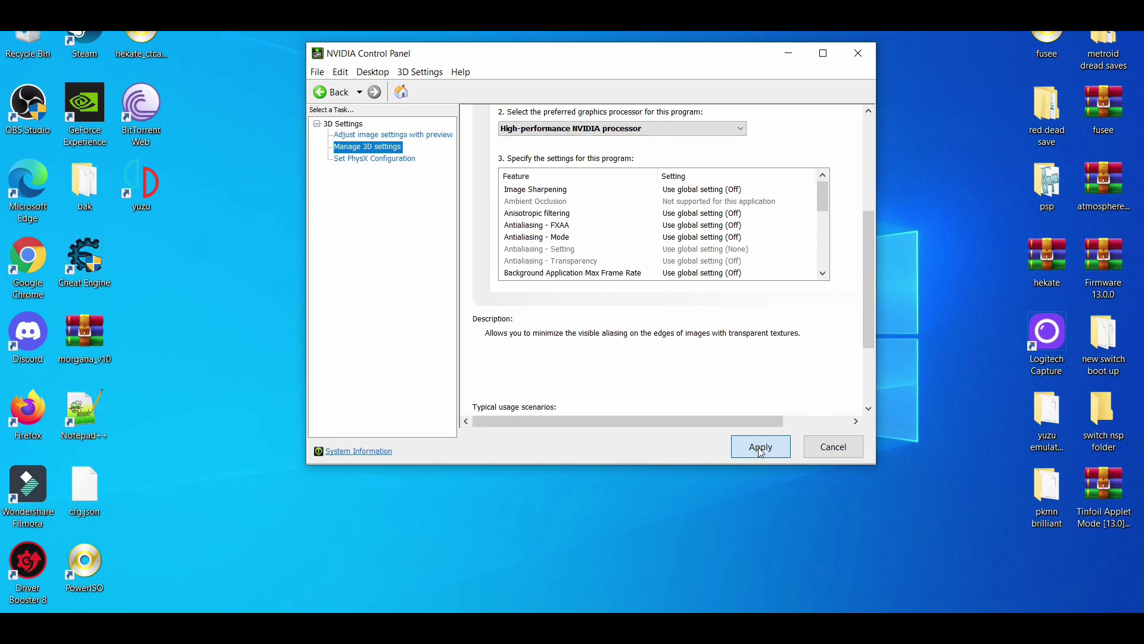
left_click(779, 450)
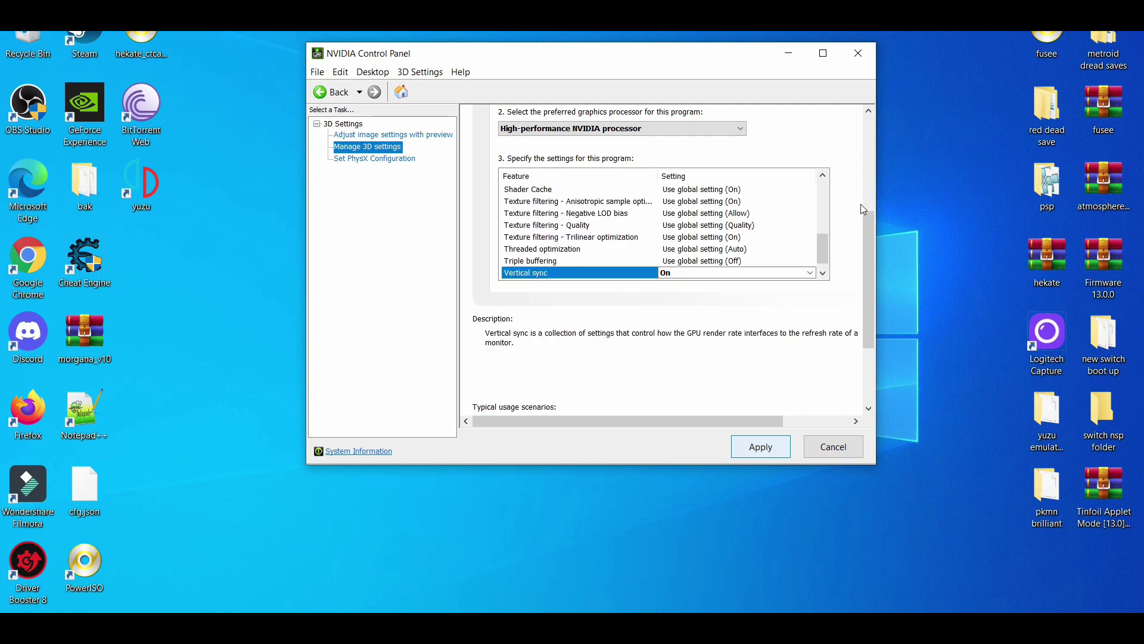
left_click(858, 55)
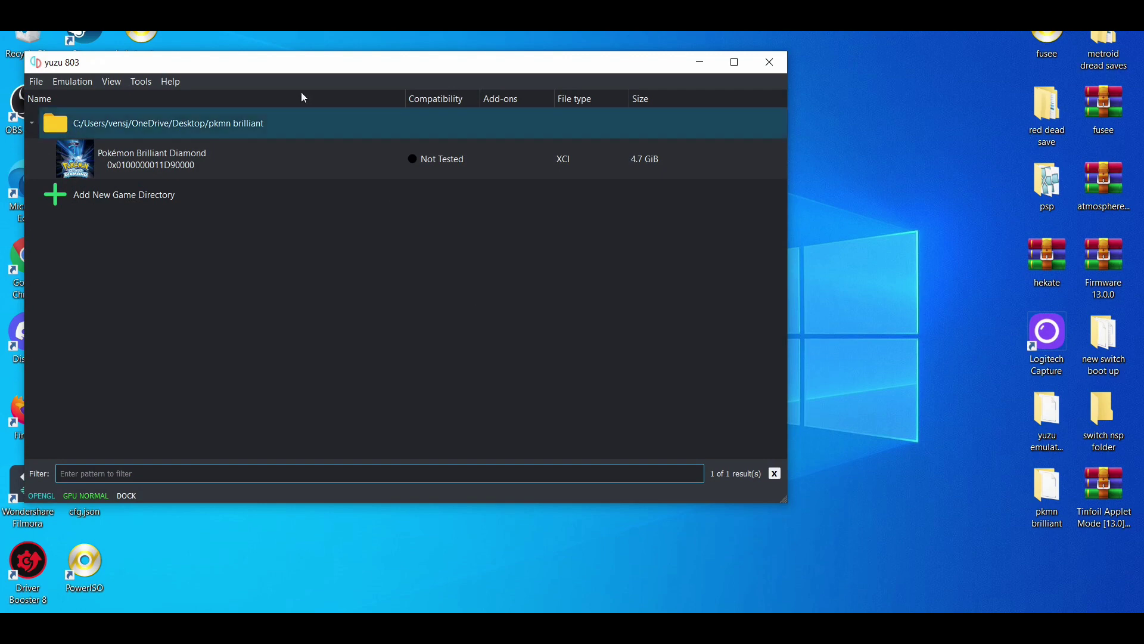
Switch to yuzu, reposition its main window slightly and open the emulator's configuration dialog.
left_click_drag(243, 66, 305, 77)
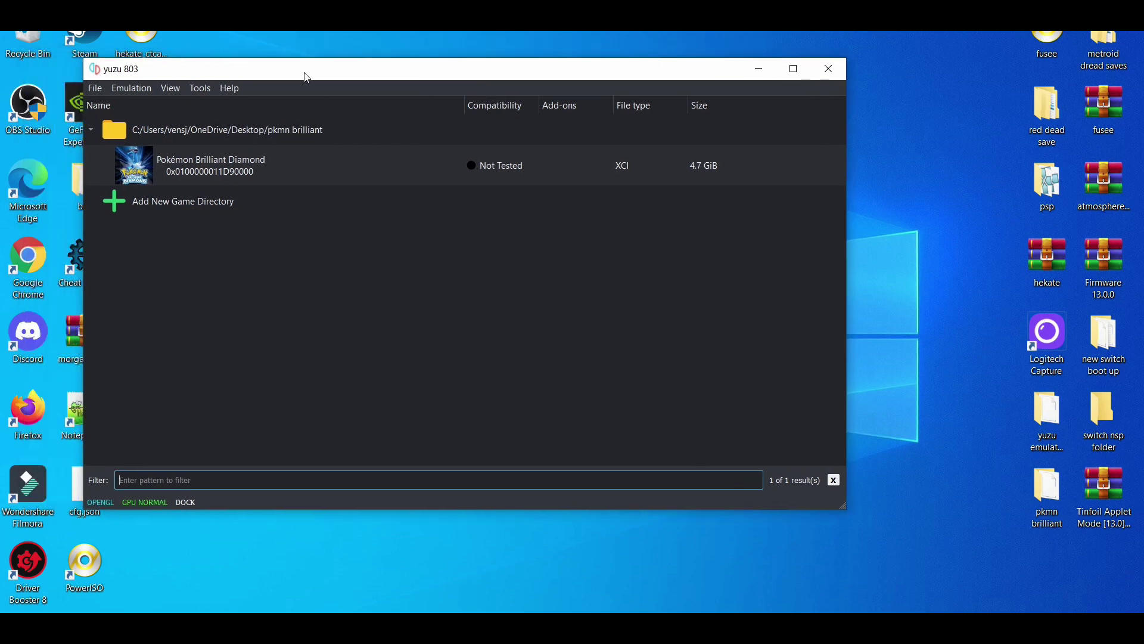
left_click(128, 89)
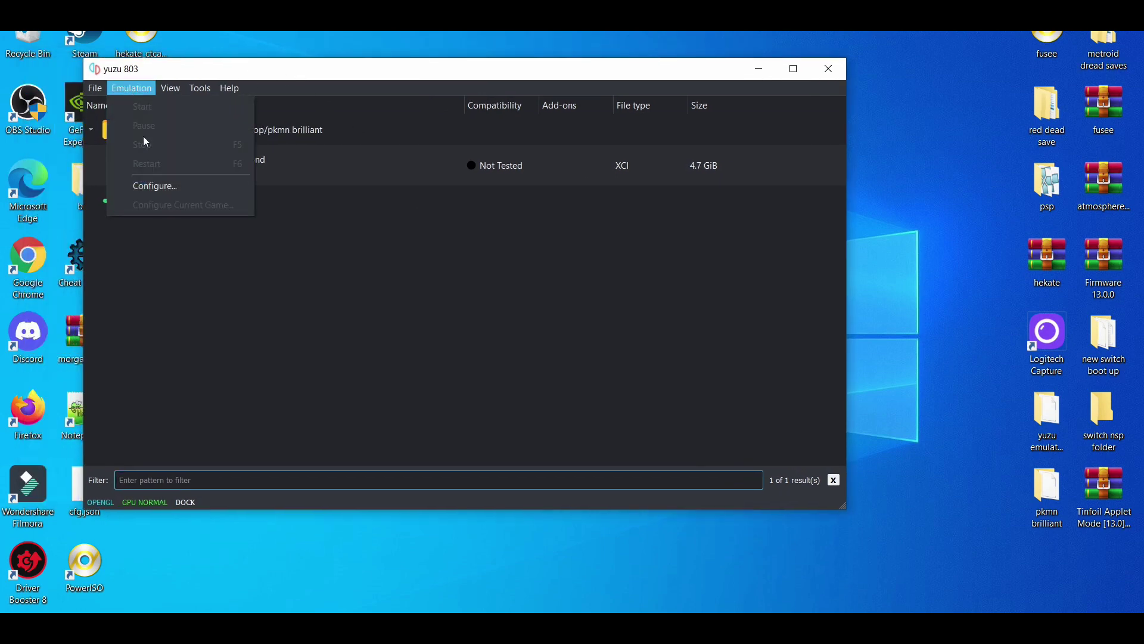
left_click(150, 185)
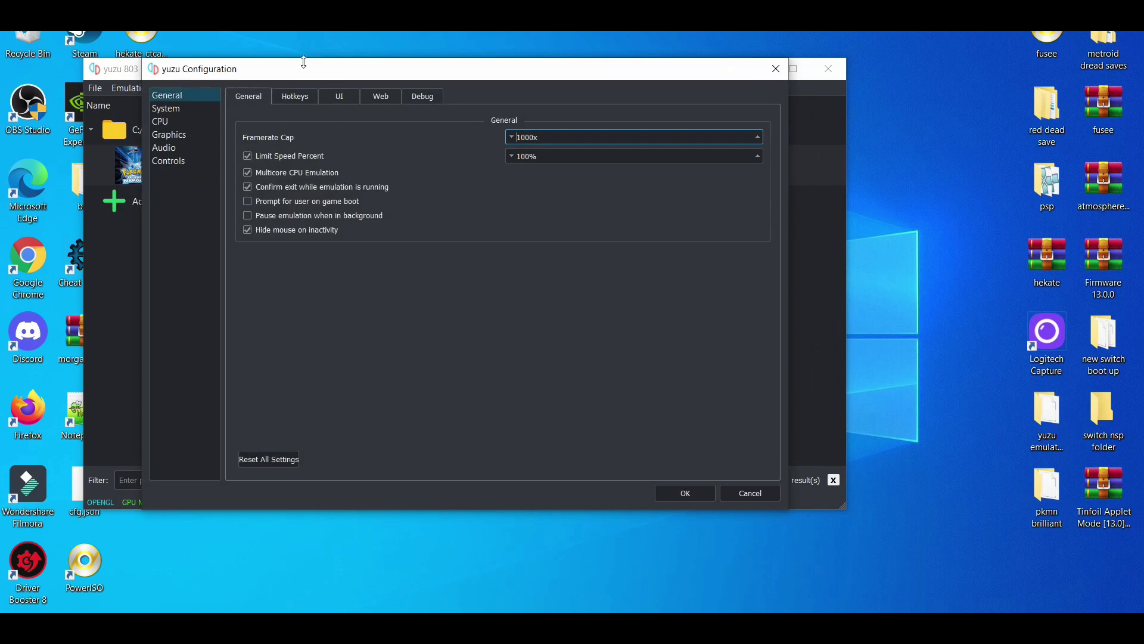